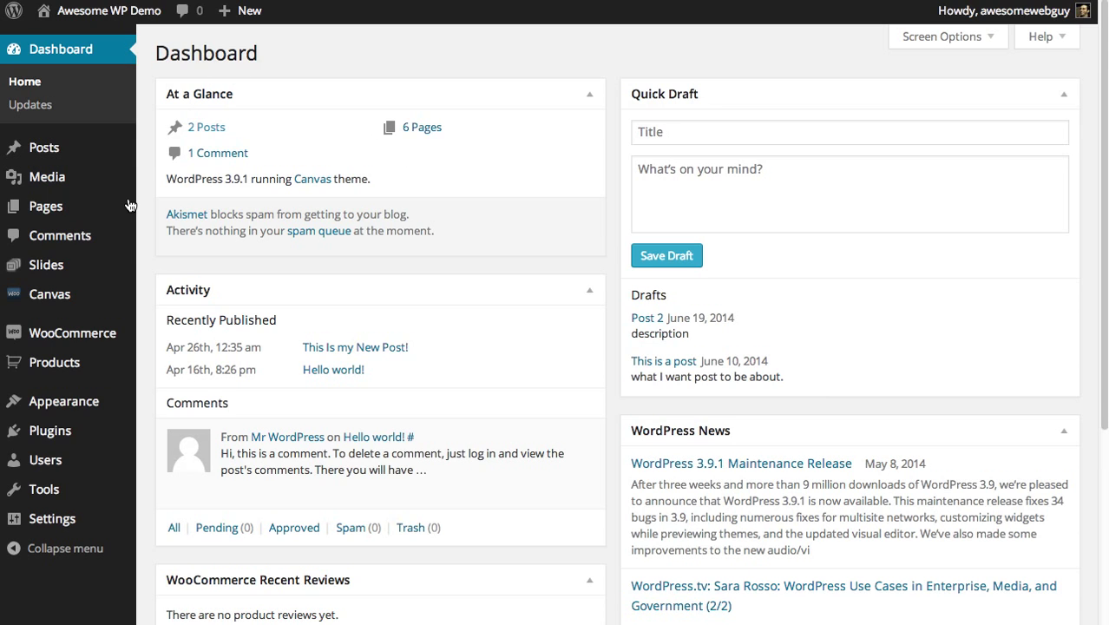
Go to Plugins > Add New and switch to the .zip plugin upload form
{"action": "mouse_move", "coordinate": [76, 431]}
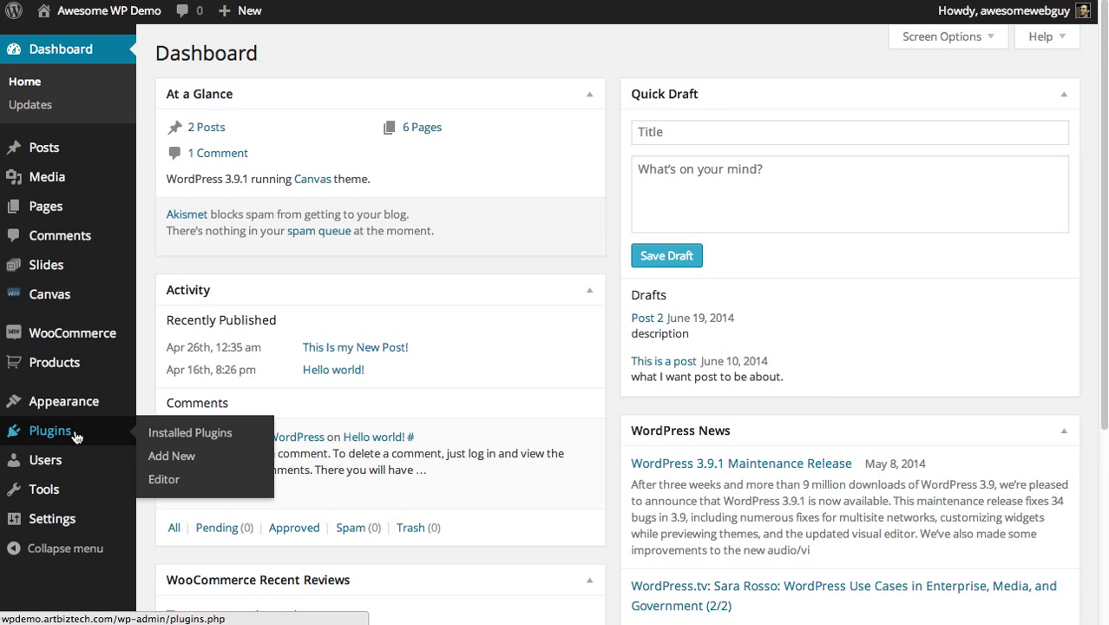
{"action": "left_click", "coordinate": [172, 456]}
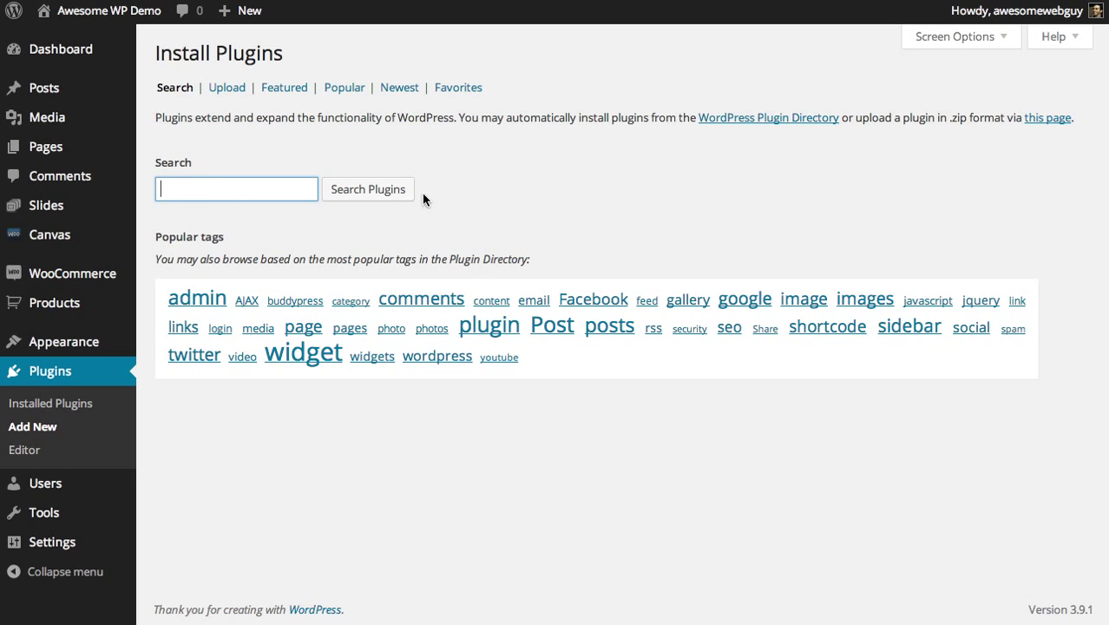
{"action": "left_click", "coordinate": [229, 87]}
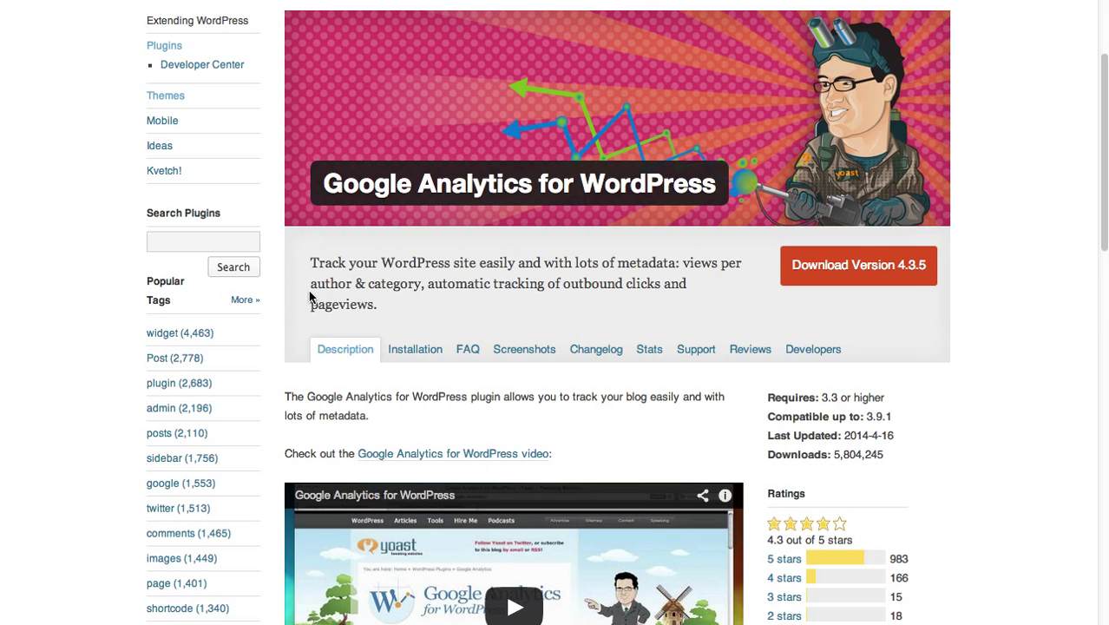
{"action": "scroll", "coordinate": [608, 173], "scroll_direction": "up", "scroll_amount": 1}
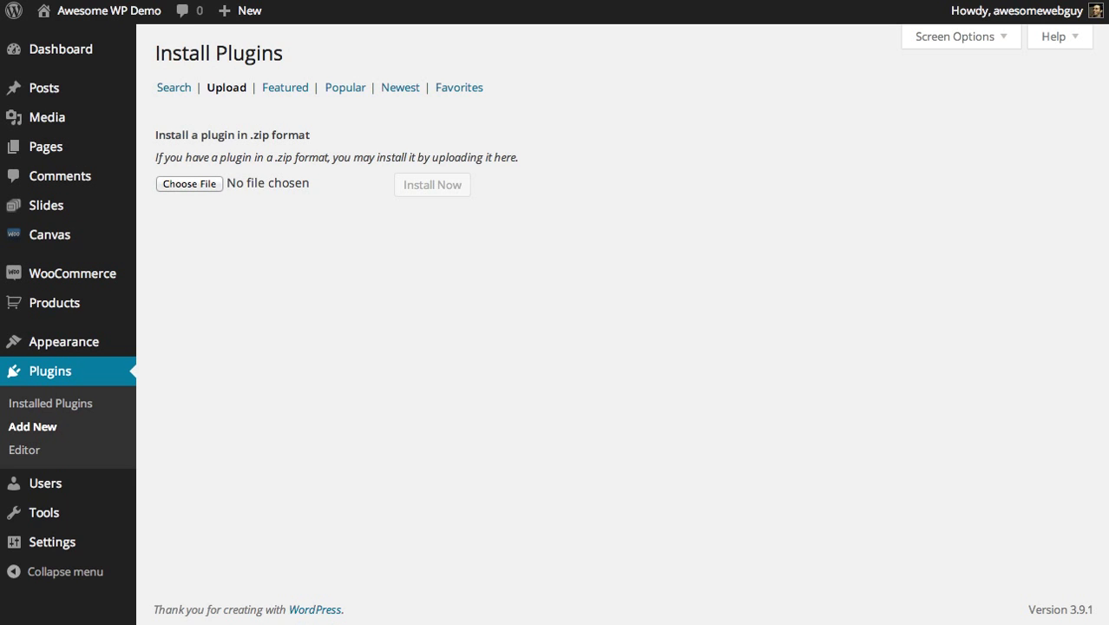
Upload google-analytics-for-wordpress.4.3.5.zip from Downloads and install it
{"action": "left_click", "coordinate": [196, 184]}
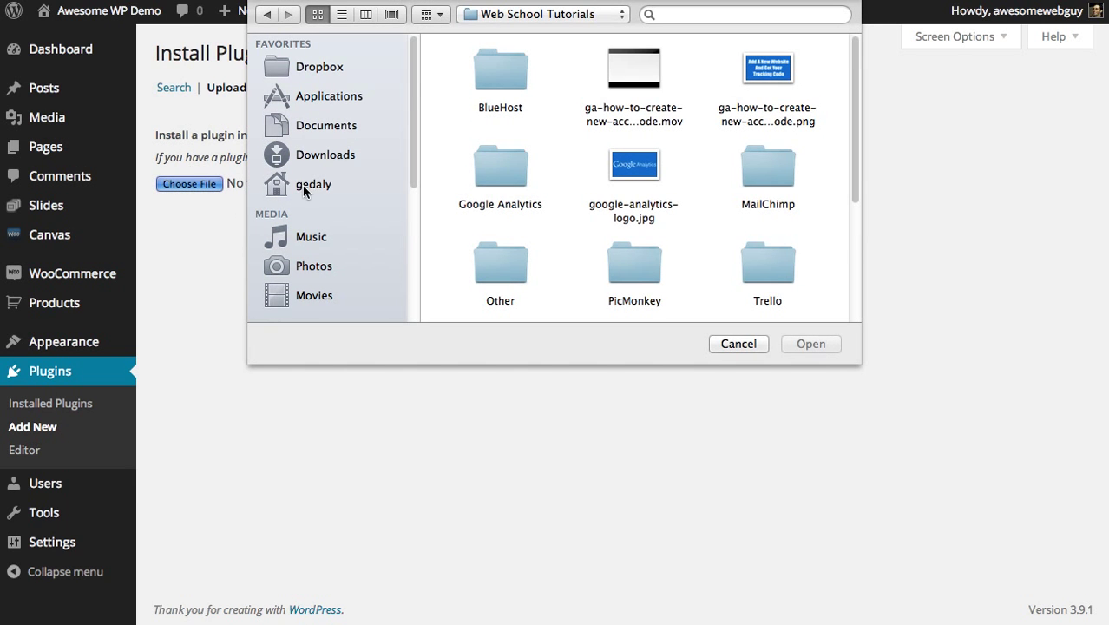
{"action": "left_click", "coordinate": [328, 157]}
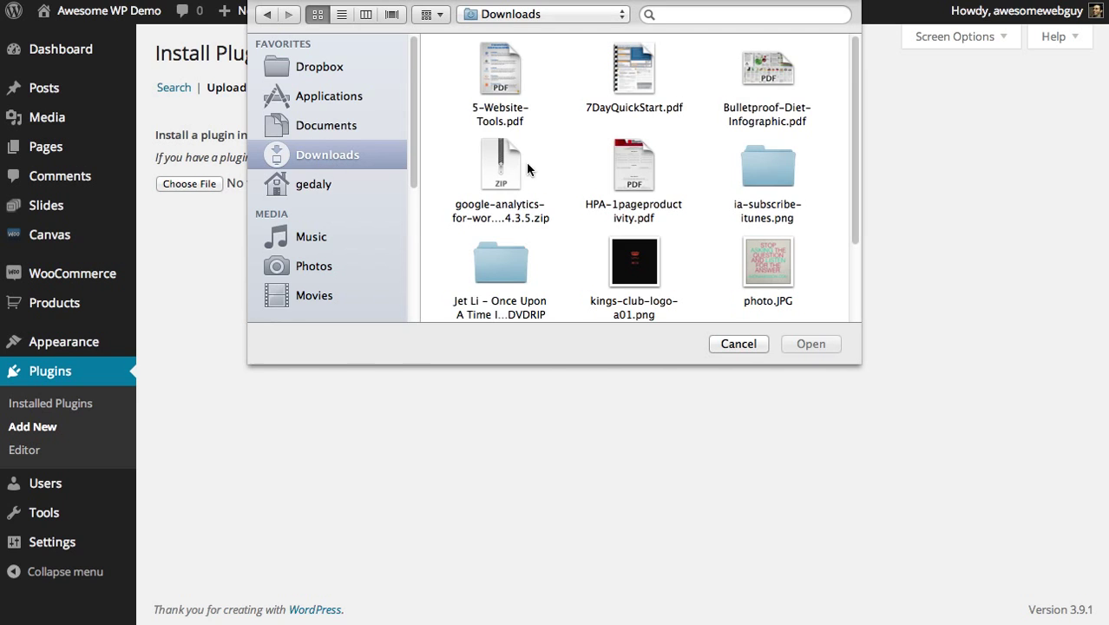
{"action": "left_click", "coordinate": [512, 171]}
{"action": "left_click", "coordinate": [811, 343]}
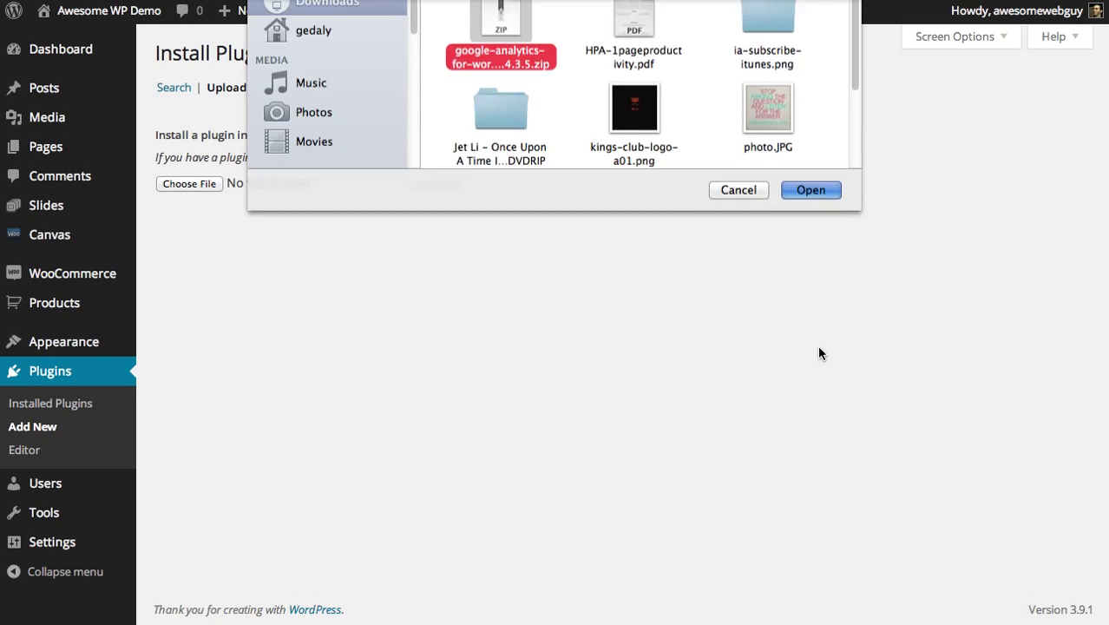
{"action": "left_click", "coordinate": [427, 189]}
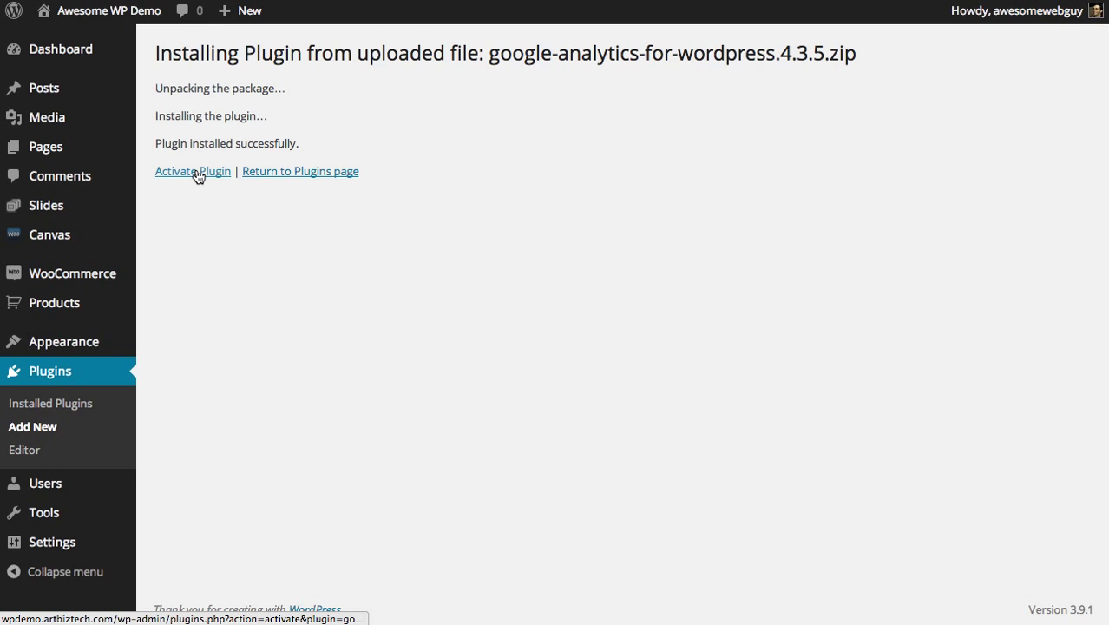
Activate Google Analytics for WordPress and allow anonymous usage tracking
{"action": "left_click", "coordinate": [196, 173]}
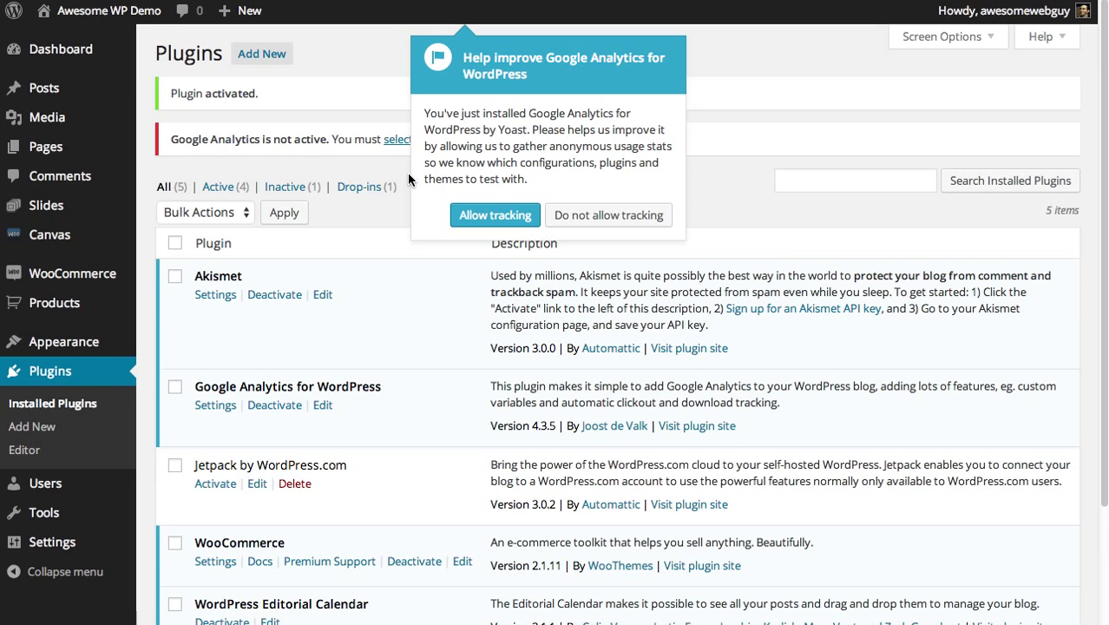
{"action": "left_click", "coordinate": [458, 224]}
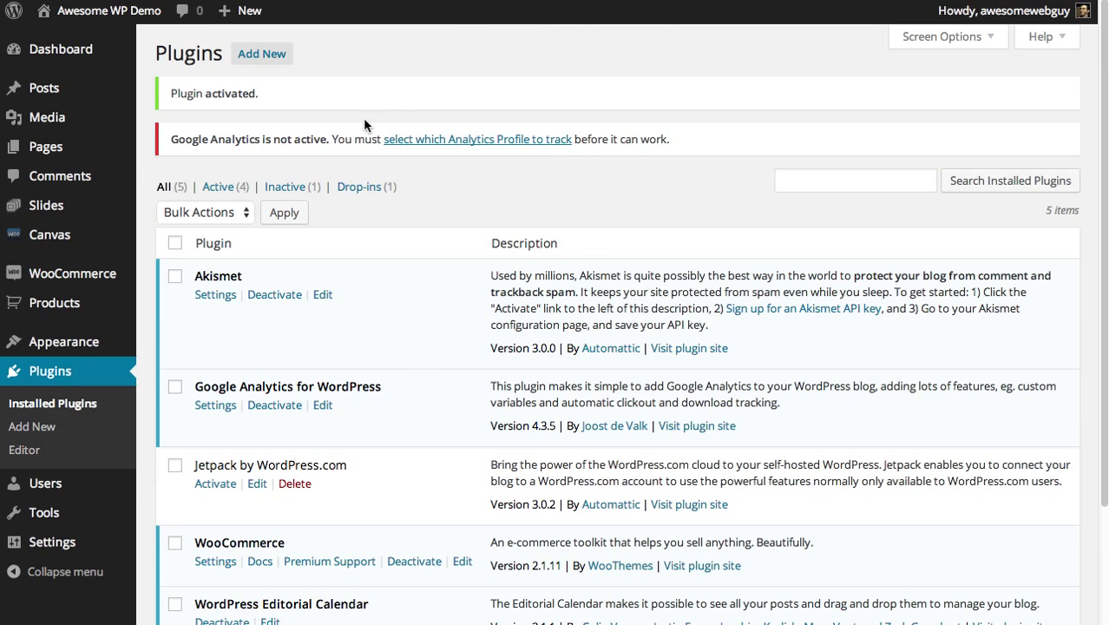
Open the plugin's Analytics profile settings and enable 'Manually enter your UA code'
{"action": "left_click", "coordinate": [444, 145]}
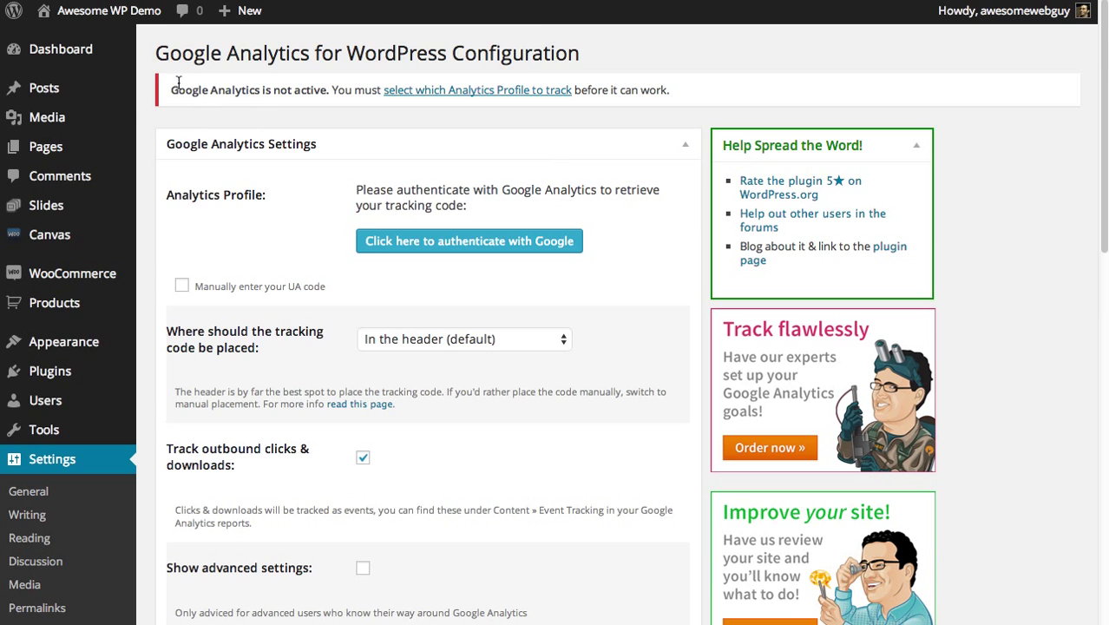
{"action": "mouse_move", "coordinate": [140, 58]}
{"action": "scroll", "coordinate": [52, 348], "scroll_direction": "down", "scroll_amount": 3}
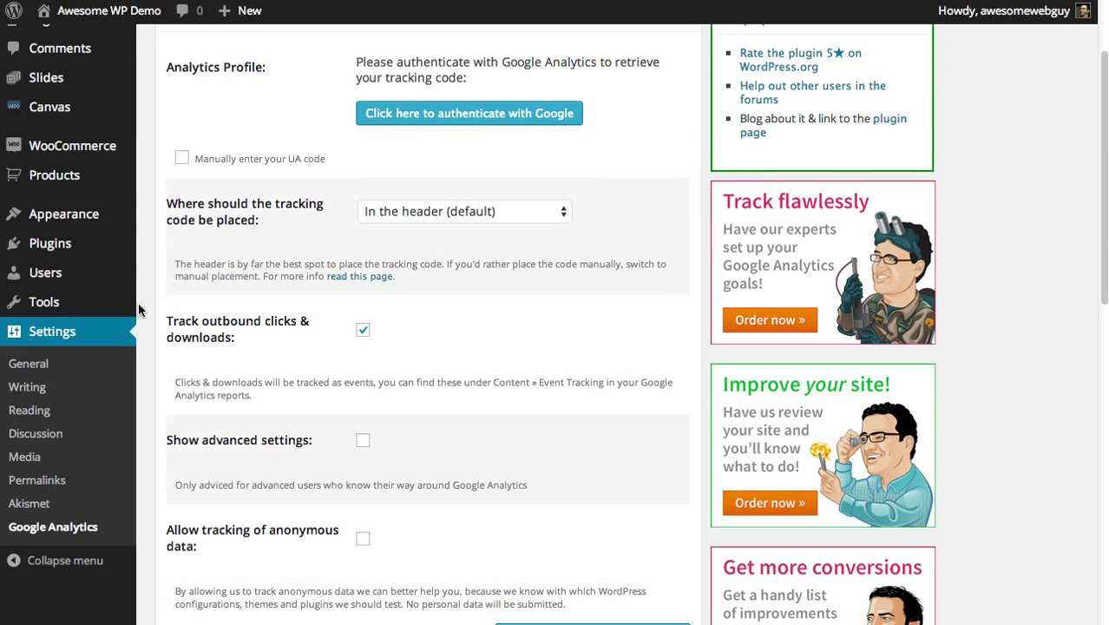
{"action": "scroll", "coordinate": [174, 347], "scroll_direction": "up", "scroll_amount": 3}
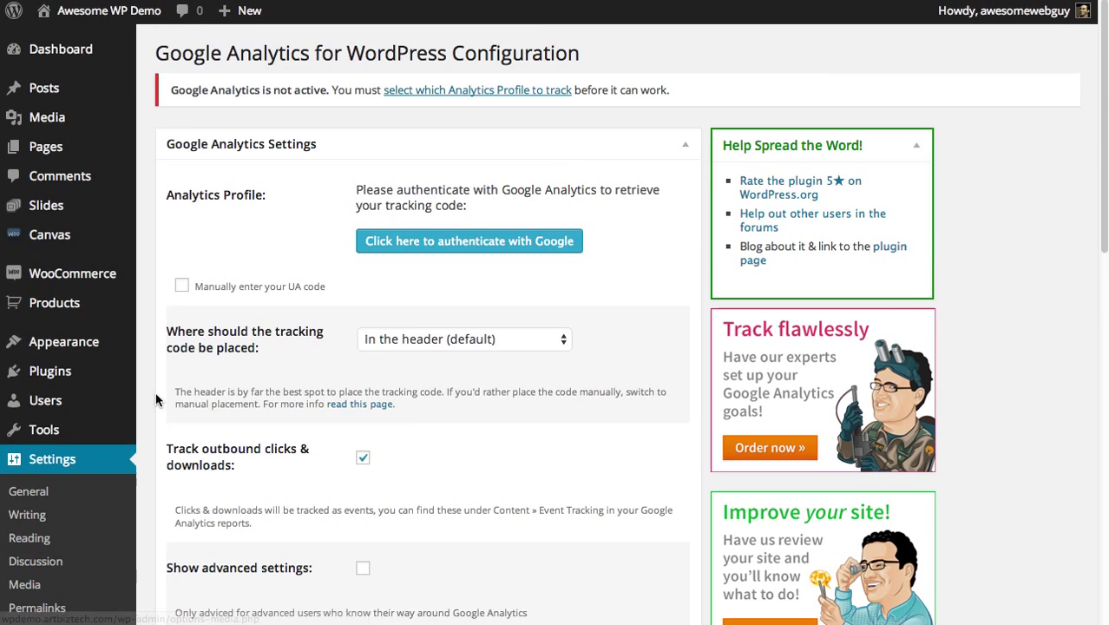
{"action": "left_click", "coordinate": [202, 287]}
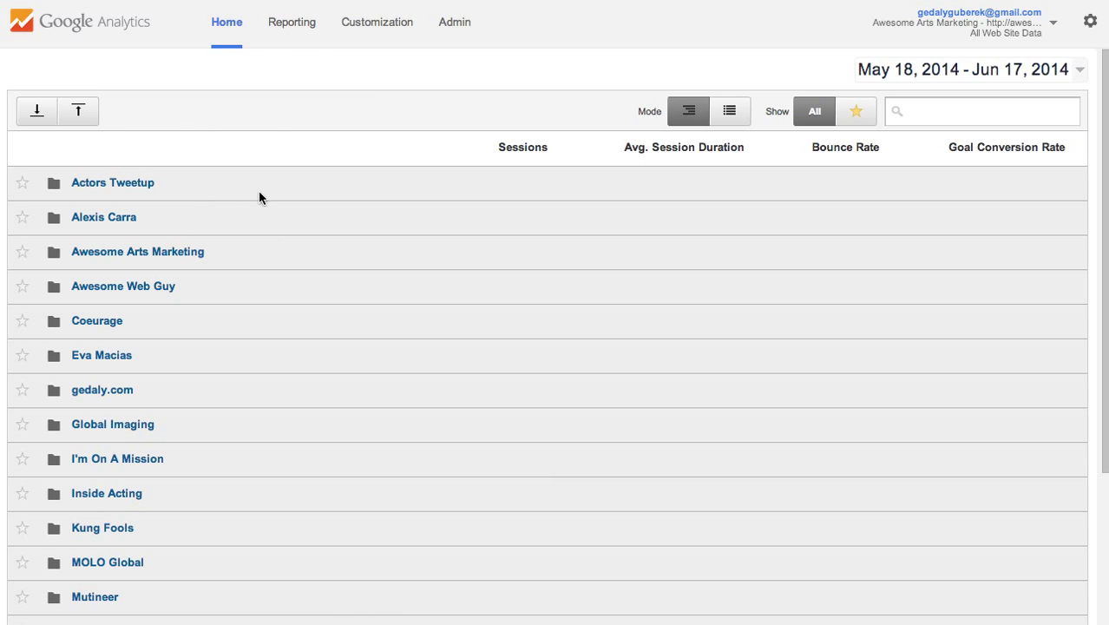
Expand the Awesome Web Guy account and select its property's UA tracking ID
{"action": "left_click", "coordinate": [121, 291]}
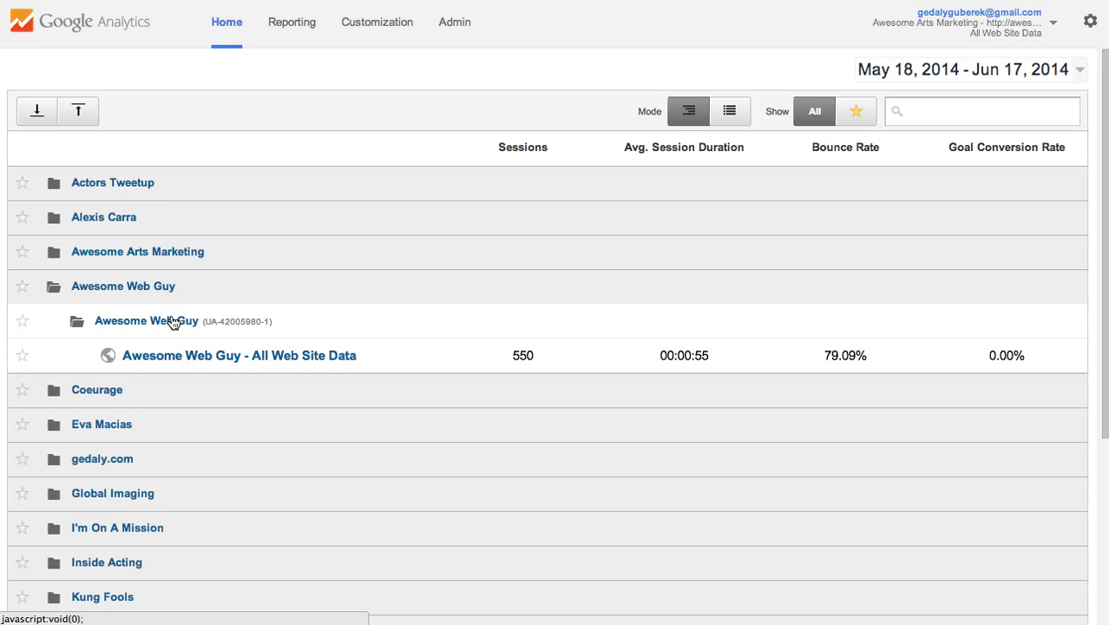
{"action": "left_click_drag", "start_coordinate": [270, 323], "coordinate": [206, 323]}
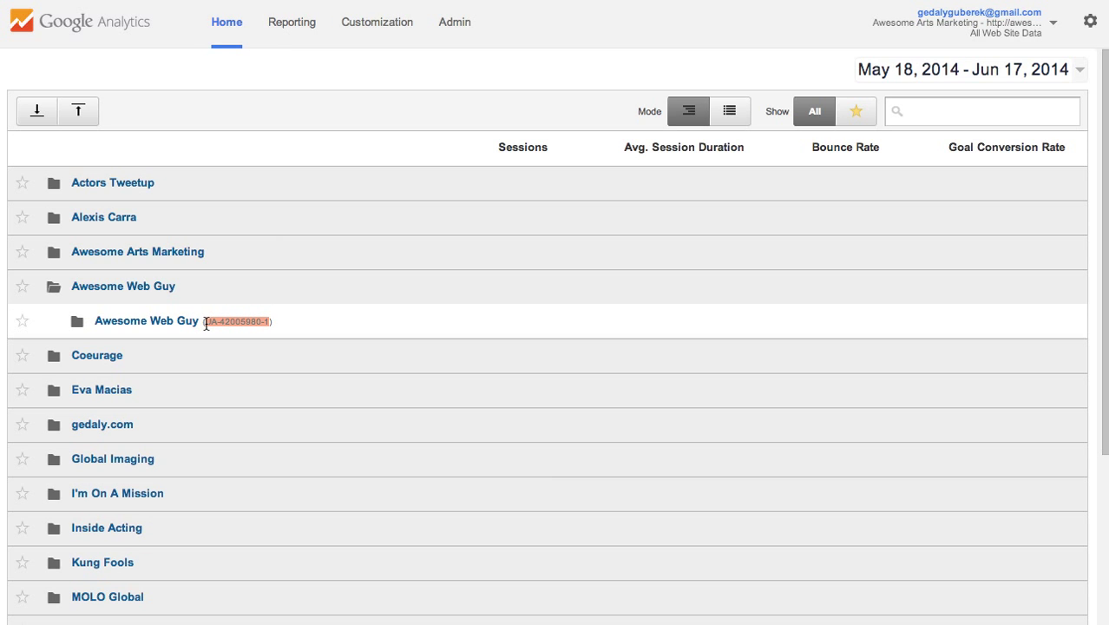
Copy the Awesome Web Guy UA tracking ID into the plugin's manual UA code field
{"action": "key", "text": "super+c"}
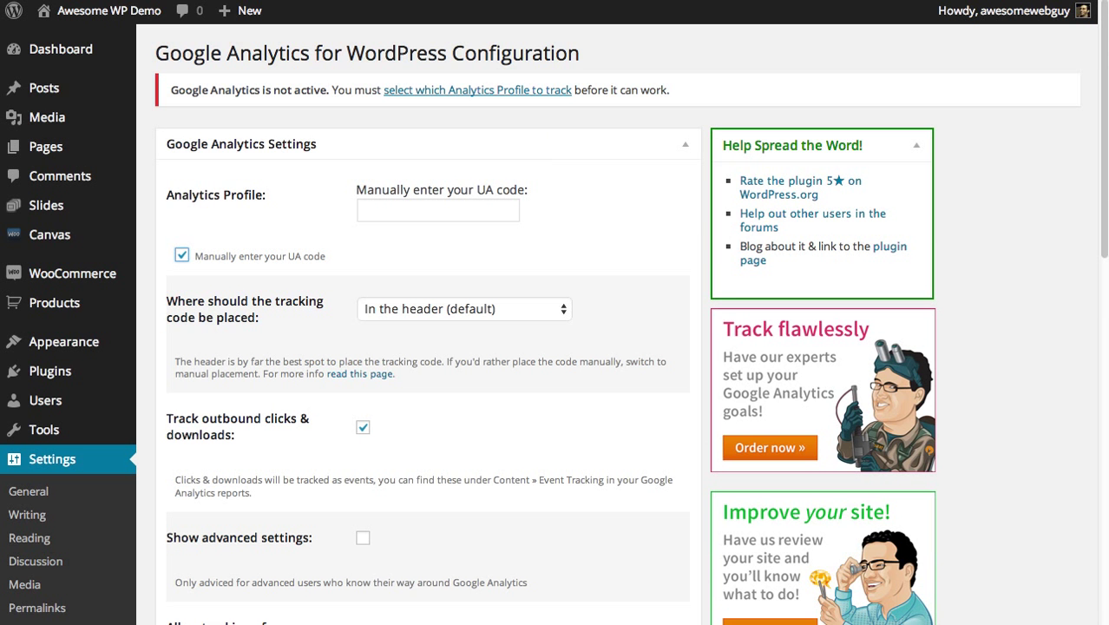
{"action": "left_click", "coordinate": [389, 210]}
{"action": "key", "text": "super+v"}
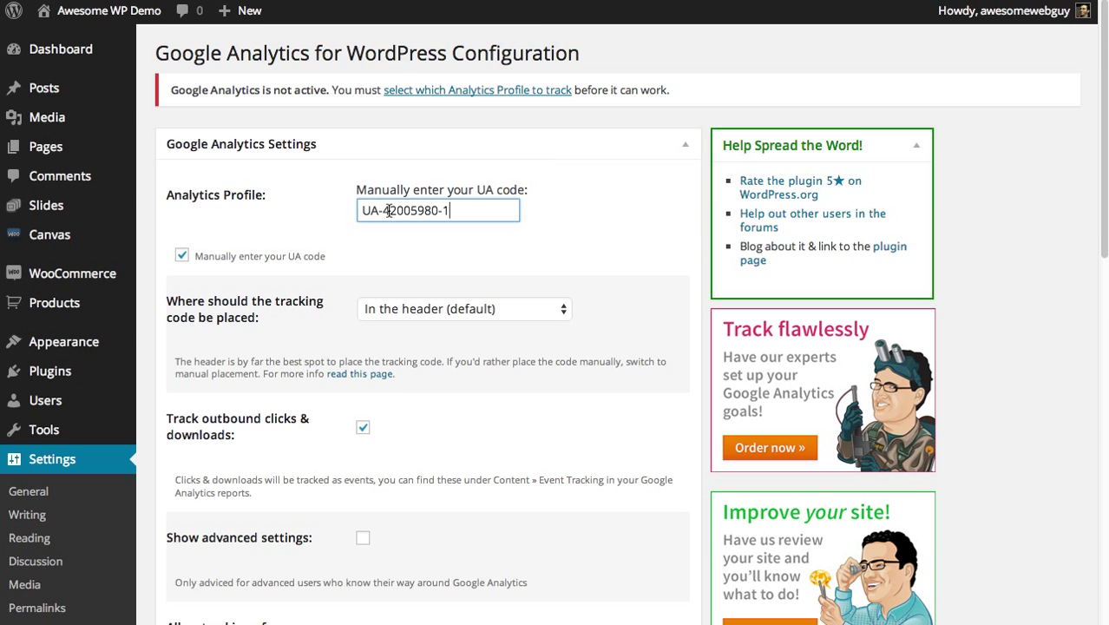
{"action": "left_click", "coordinate": [708, 215]}
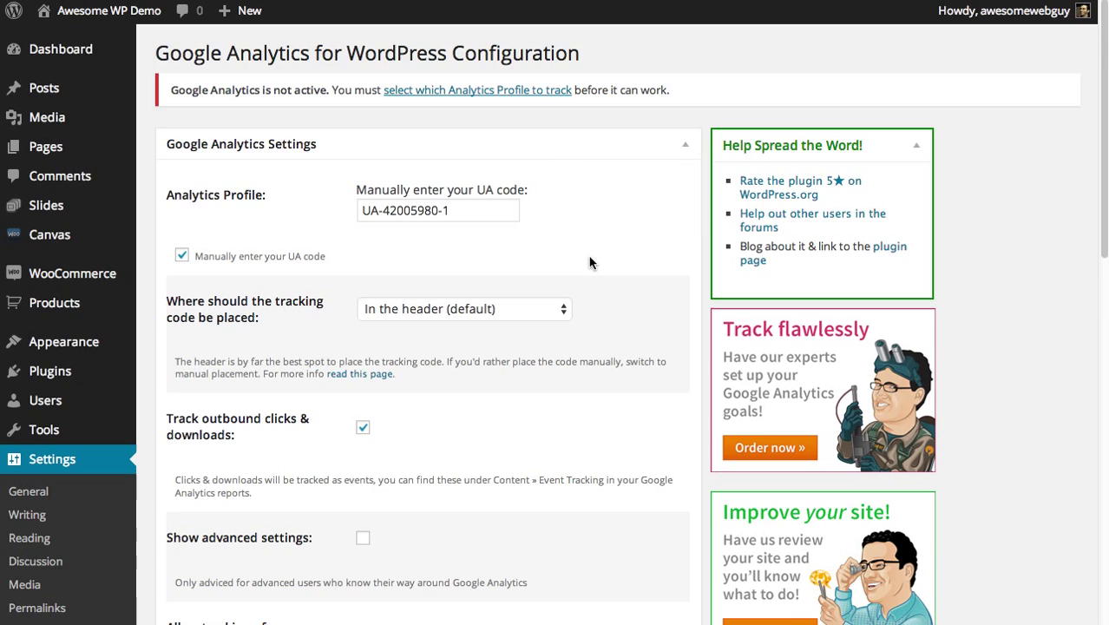
Save the Google Analytics settings and allow anonymous tracking
{"action": "scroll", "coordinate": [590, 262], "scroll_direction": "down", "scroll_amount": 6}
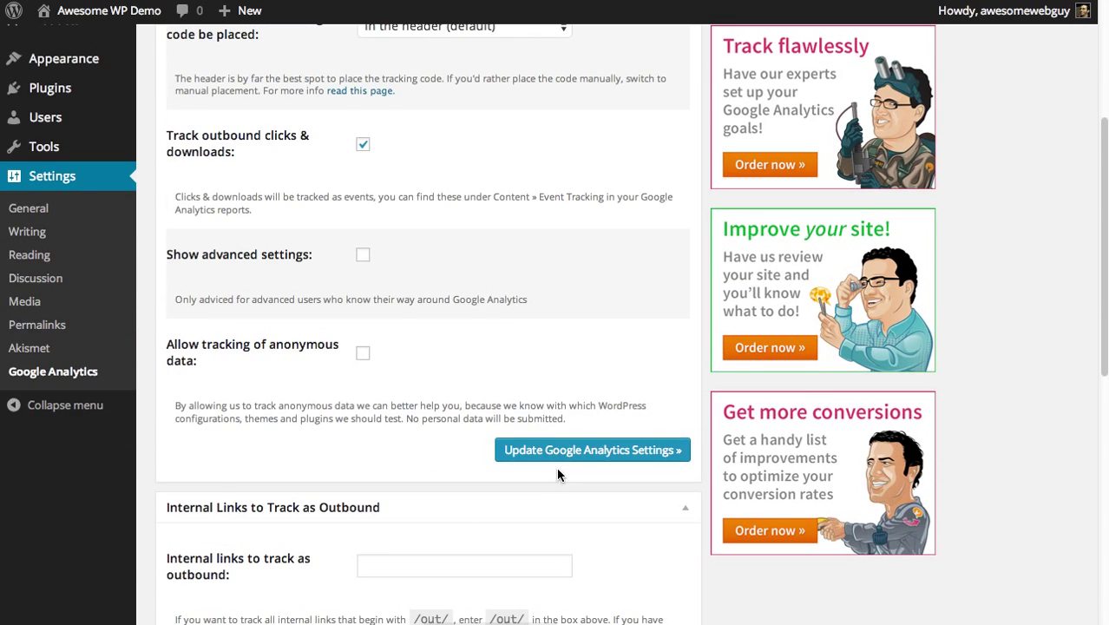
{"action": "left_click", "coordinate": [566, 450]}
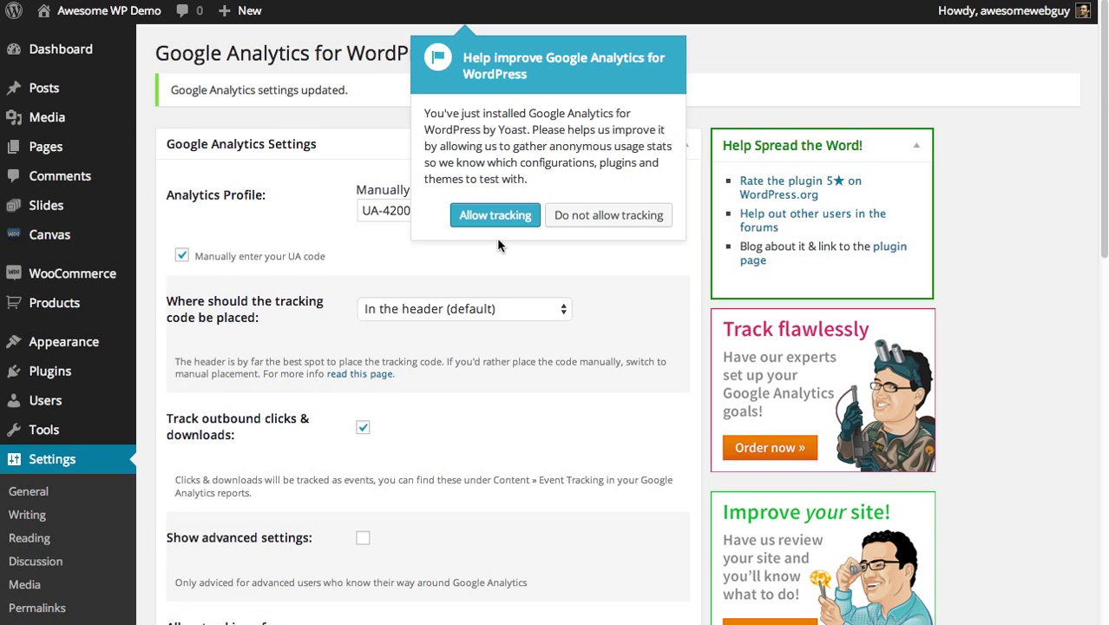
{"action": "left_click", "coordinate": [516, 224]}
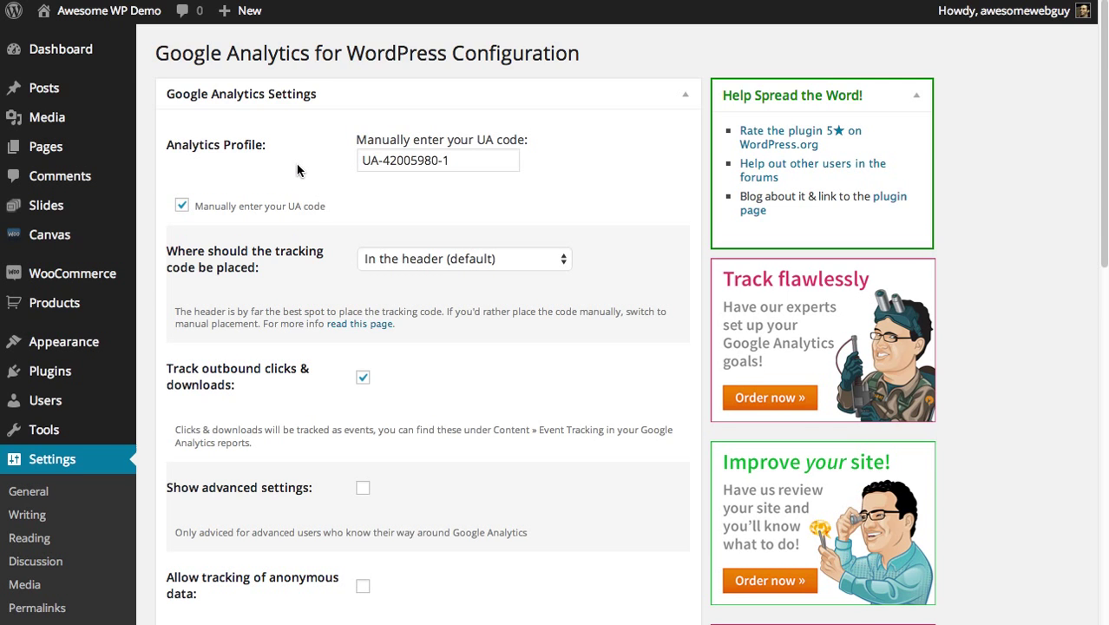
Scroll through the settings to review UA-42005980-1, header placement and outbound click tracking
{"action": "scroll", "coordinate": [251, 219], "scroll_direction": "down", "scroll_amount": 5}
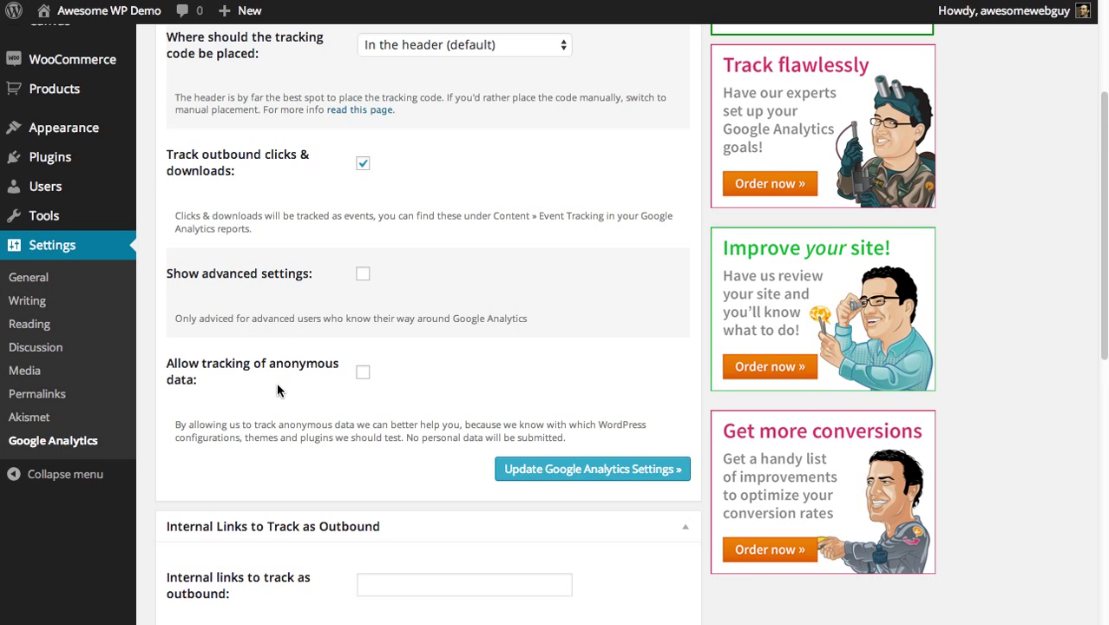
{"action": "scroll", "coordinate": [278, 391], "scroll_direction": "down", "scroll_amount": 12}
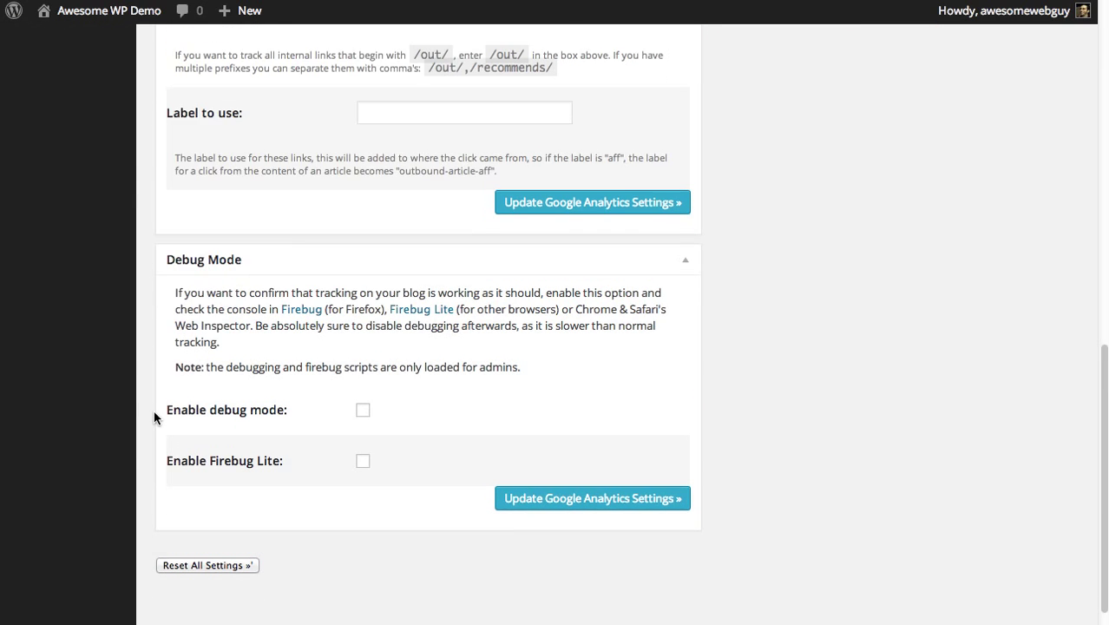
{"action": "scroll", "coordinate": [153, 410], "scroll_direction": "up", "scroll_amount": 15}
{"action": "scroll", "coordinate": [155, 349], "scroll_direction": "up", "scroll_amount": 3}
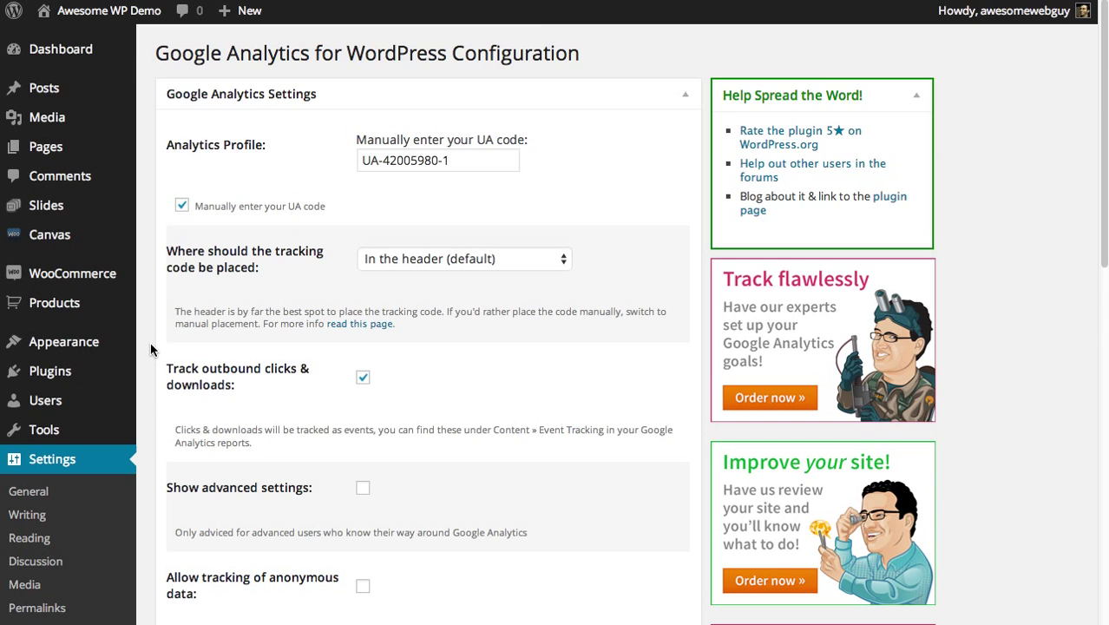
{"action": "scroll", "coordinate": [148, 350], "scroll_direction": "down", "scroll_amount": 3}
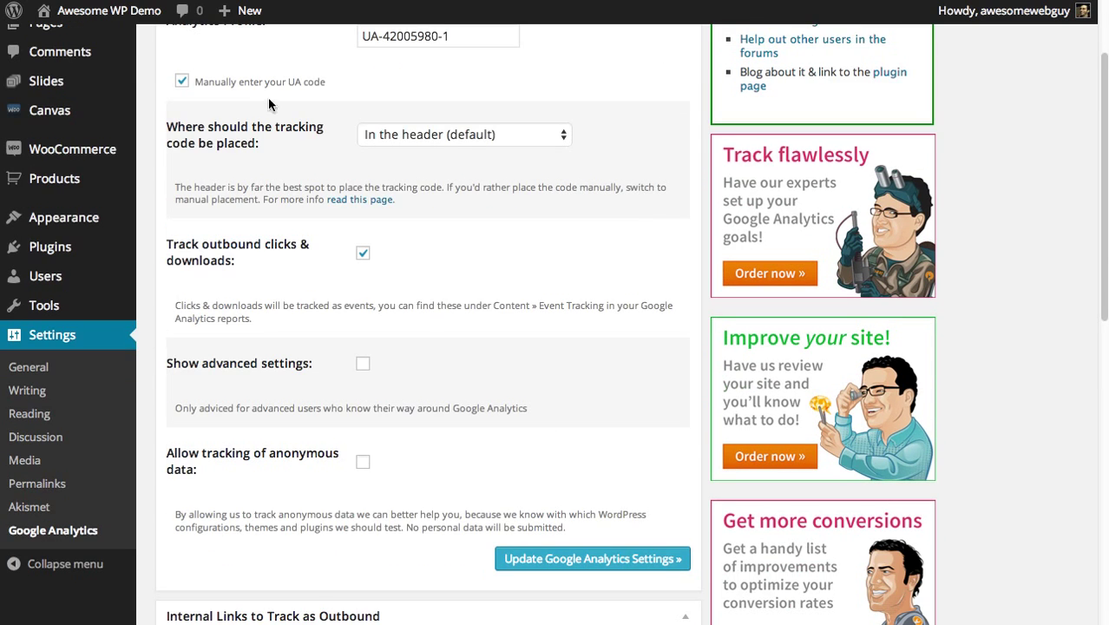
{"action": "scroll", "coordinate": [213, 213], "scroll_direction": "down", "scroll_amount": 1}
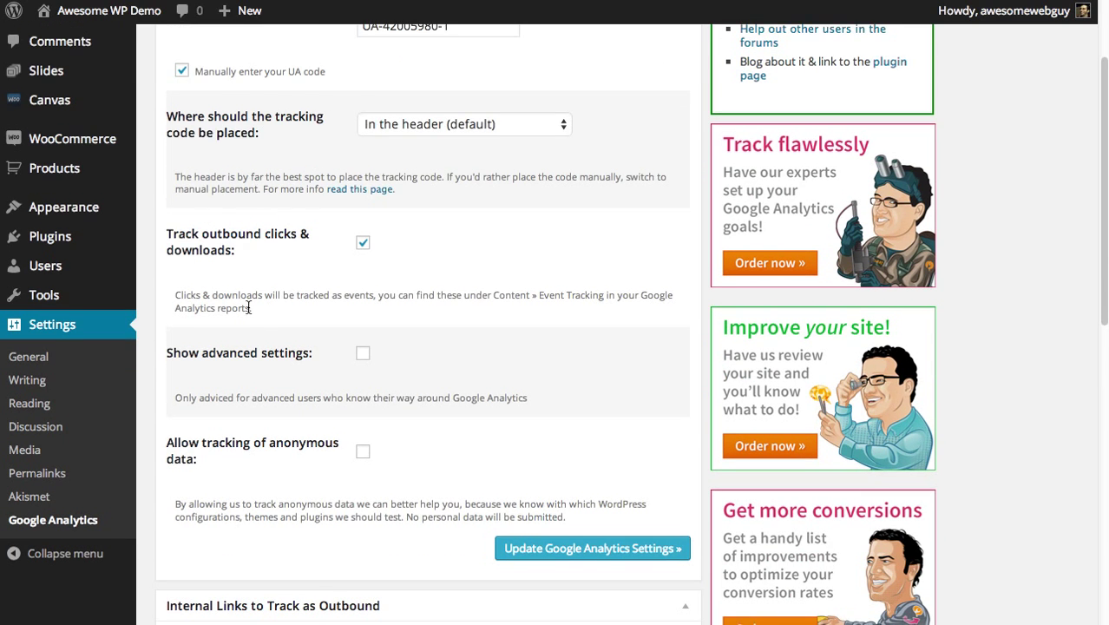
{"action": "scroll", "coordinate": [236, 434], "scroll_direction": "down", "scroll_amount": 3}
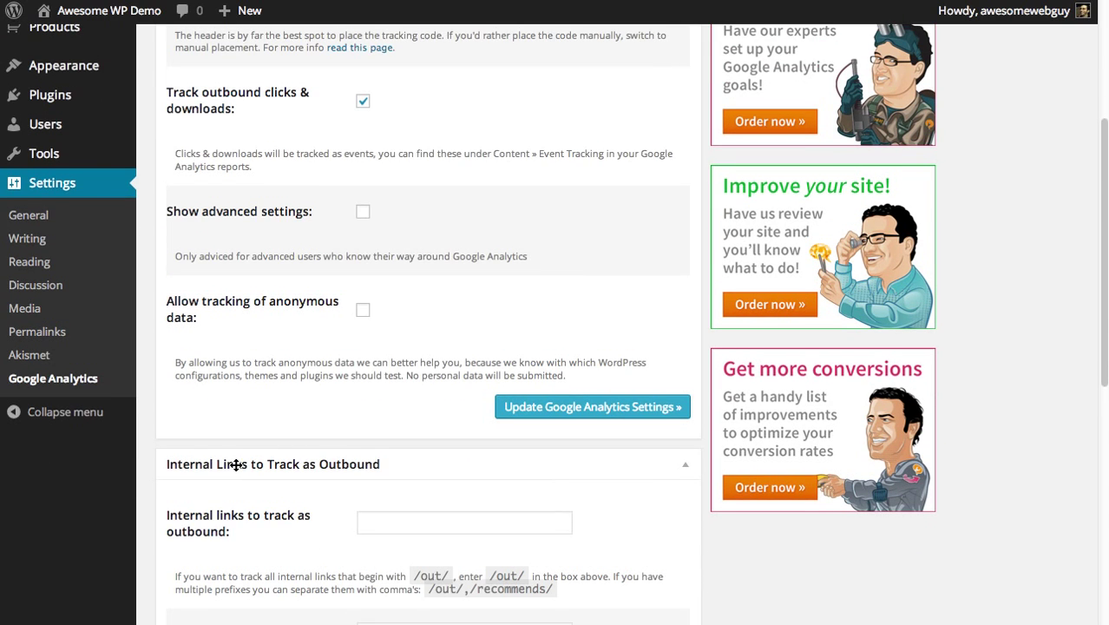
{"action": "scroll", "coordinate": [235, 464], "scroll_direction": "up", "scroll_amount": 6}
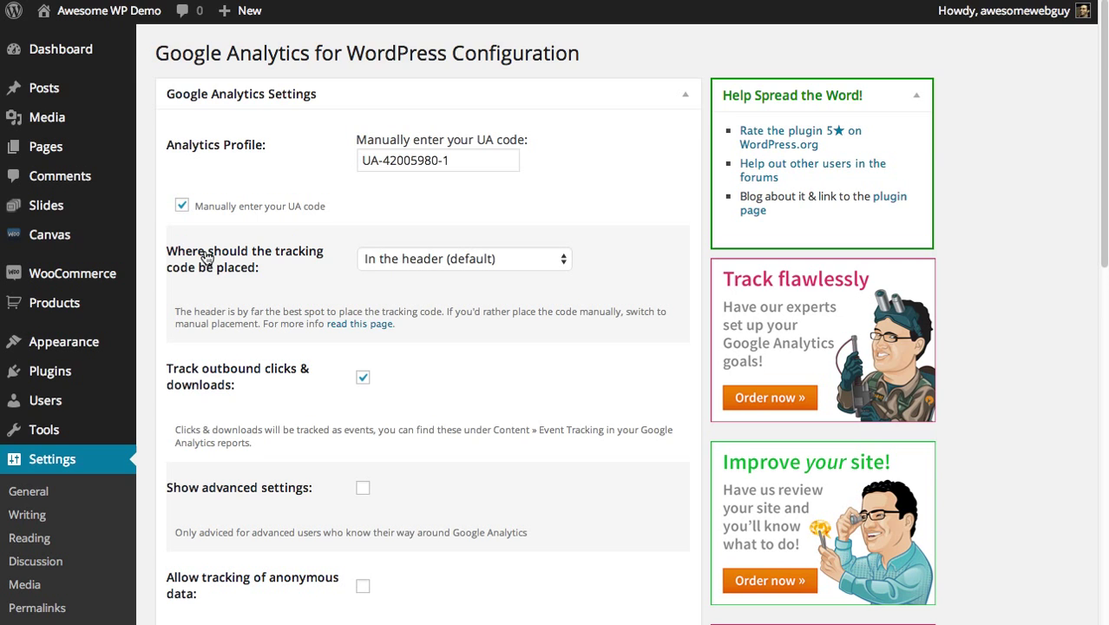
{"action": "scroll", "coordinate": [325, 291], "scroll_direction": "down", "scroll_amount": 3}
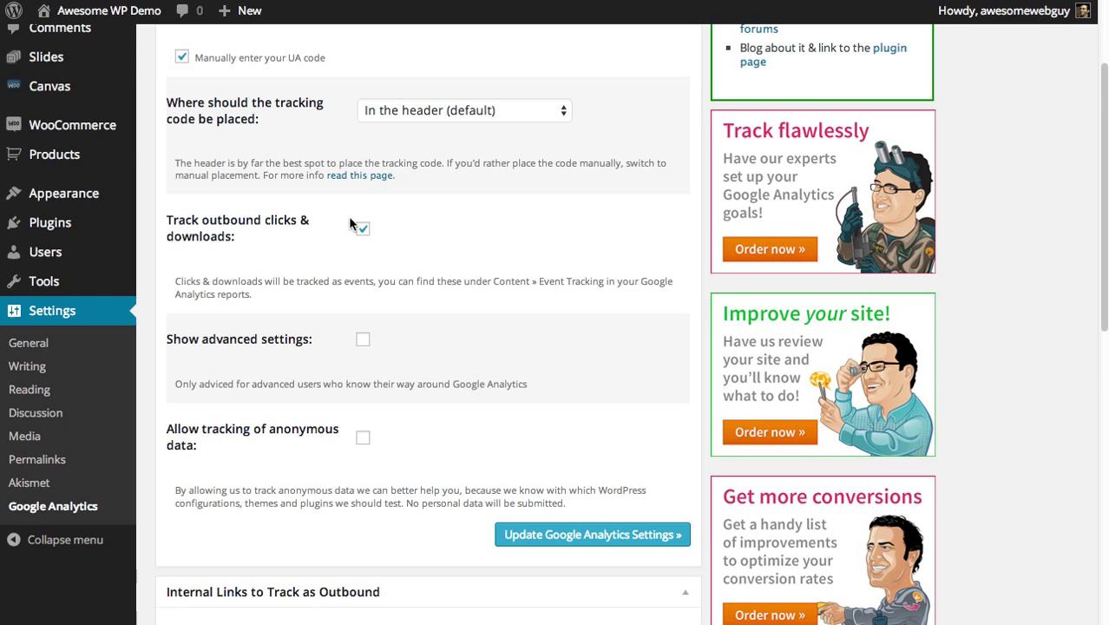
{"action": "scroll", "coordinate": [400, 295], "scroll_direction": "down", "scroll_amount": 2}
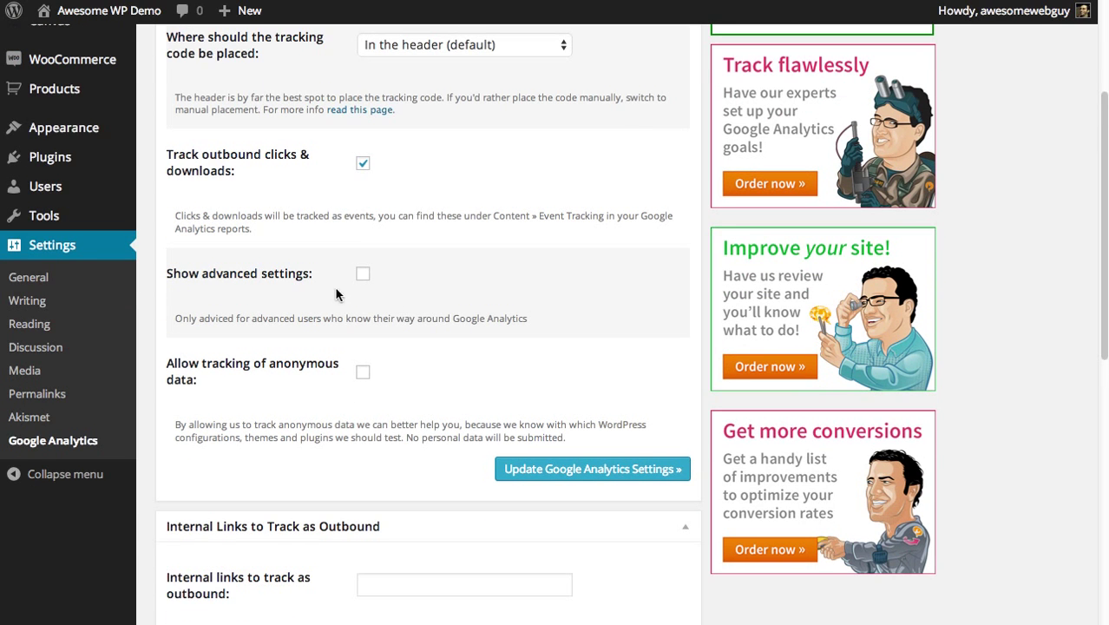
{"action": "scroll", "coordinate": [359, 297], "scroll_direction": "down", "scroll_amount": 3}
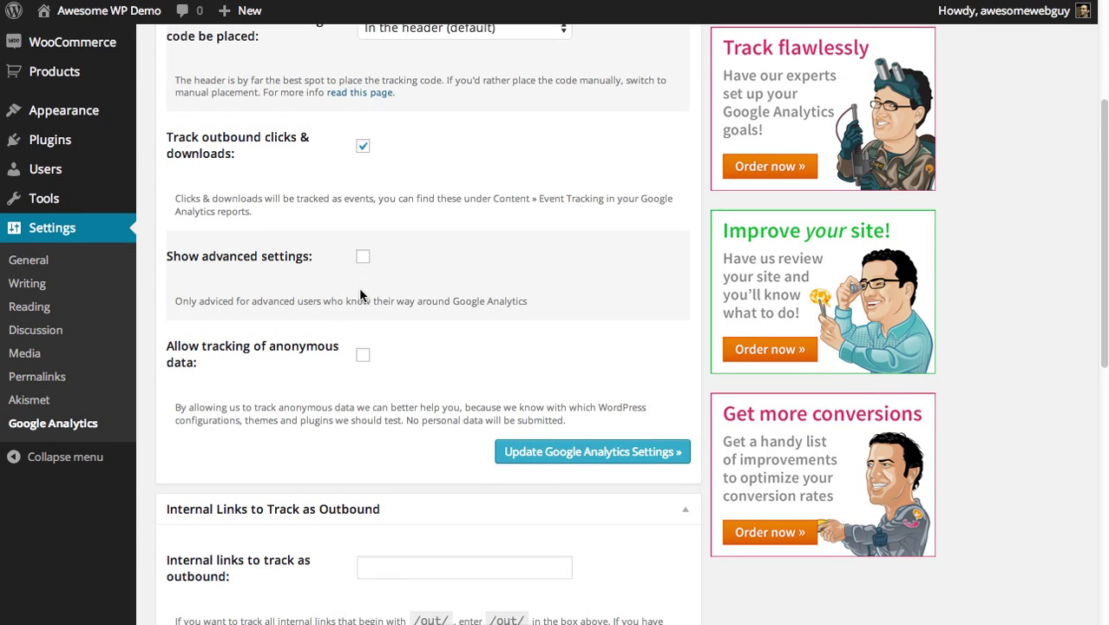
{"action": "scroll", "coordinate": [438, 316], "scroll_direction": "down", "scroll_amount": 2}
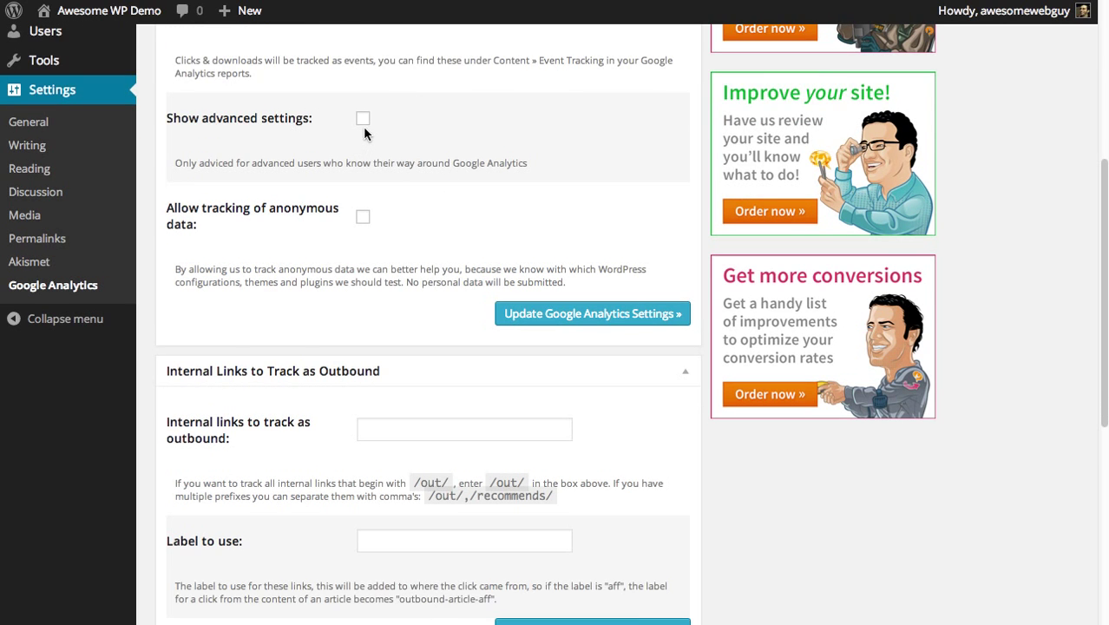
Enable 'Show advanced settings' and open the Advanced Settings 'Ignore users' dropdown
{"action": "left_click", "coordinate": [362, 118]}
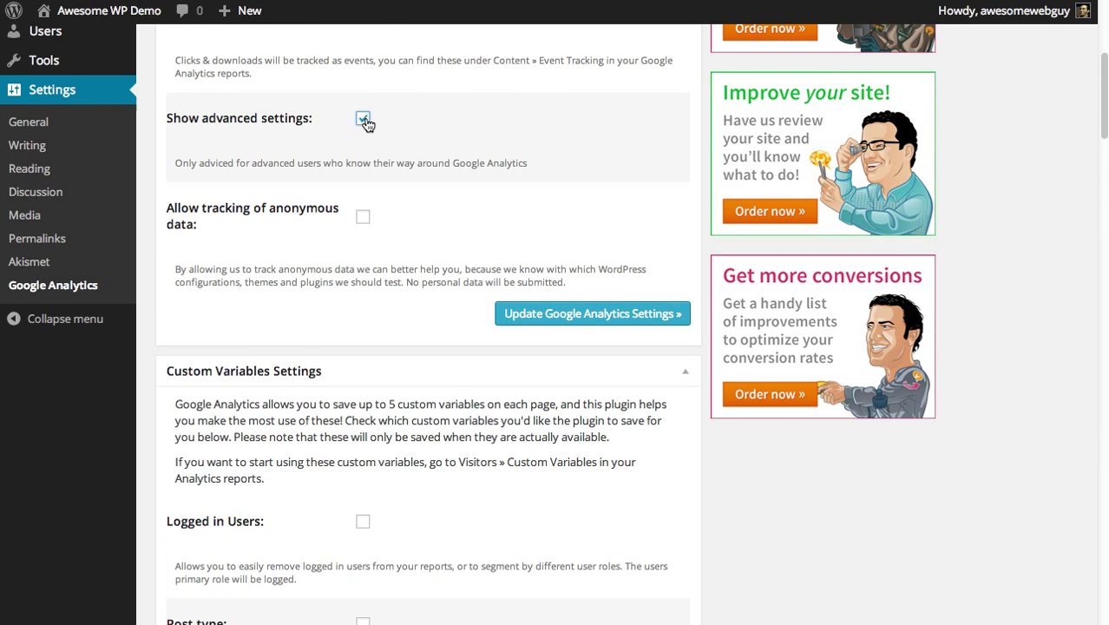
{"action": "scroll", "coordinate": [349, 292], "scroll_direction": "down", "scroll_amount": 5}
{"action": "scroll", "coordinate": [257, 277], "scroll_direction": "down", "scroll_amount": 9}
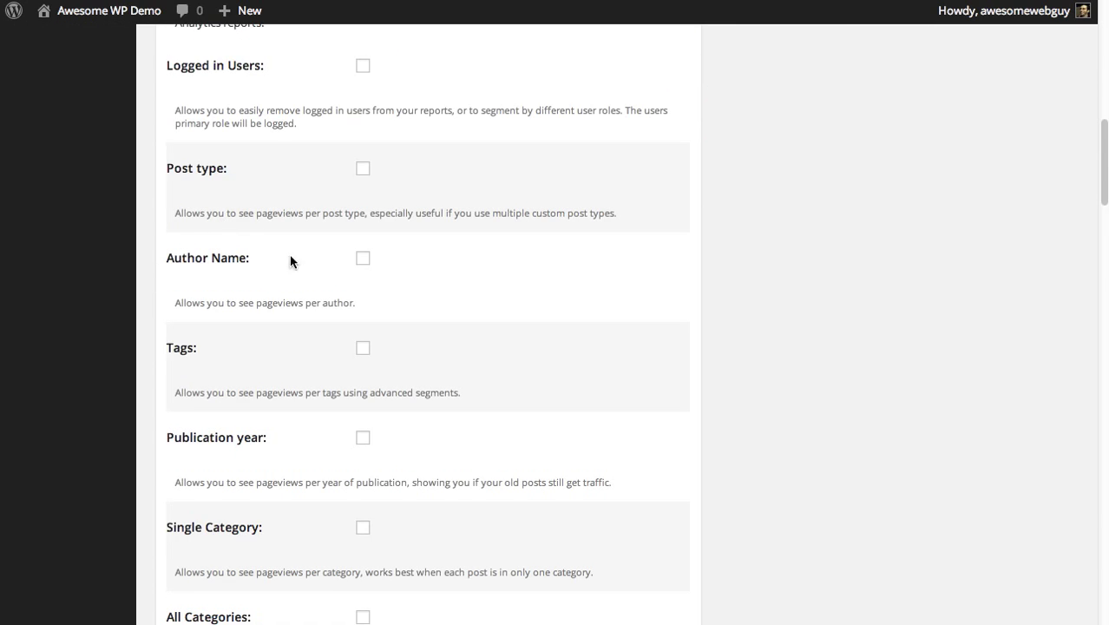
{"action": "scroll", "coordinate": [232, 300], "scroll_direction": "down", "scroll_amount": 5}
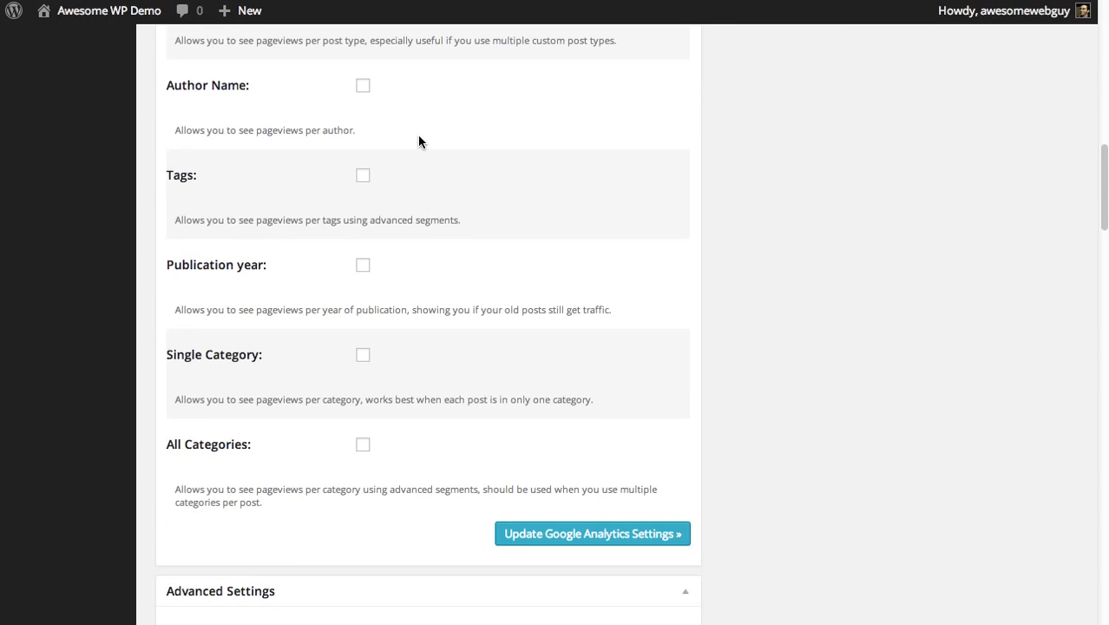
{"action": "scroll", "coordinate": [365, 280], "scroll_direction": "down", "scroll_amount": 3}
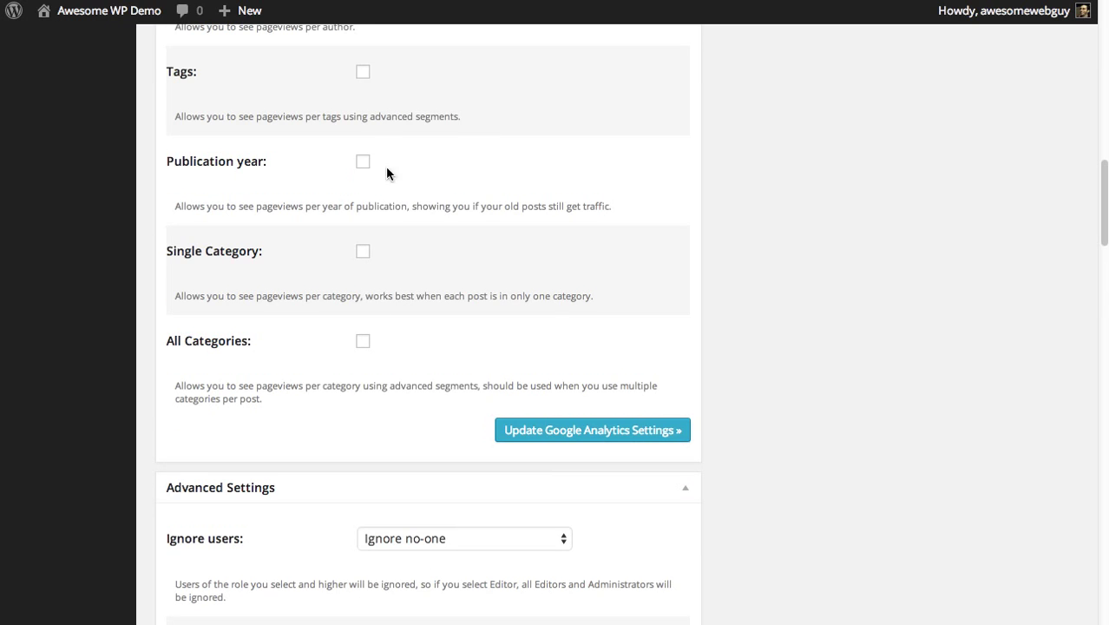
{"action": "scroll", "coordinate": [255, 360], "scroll_direction": "down", "scroll_amount": 7}
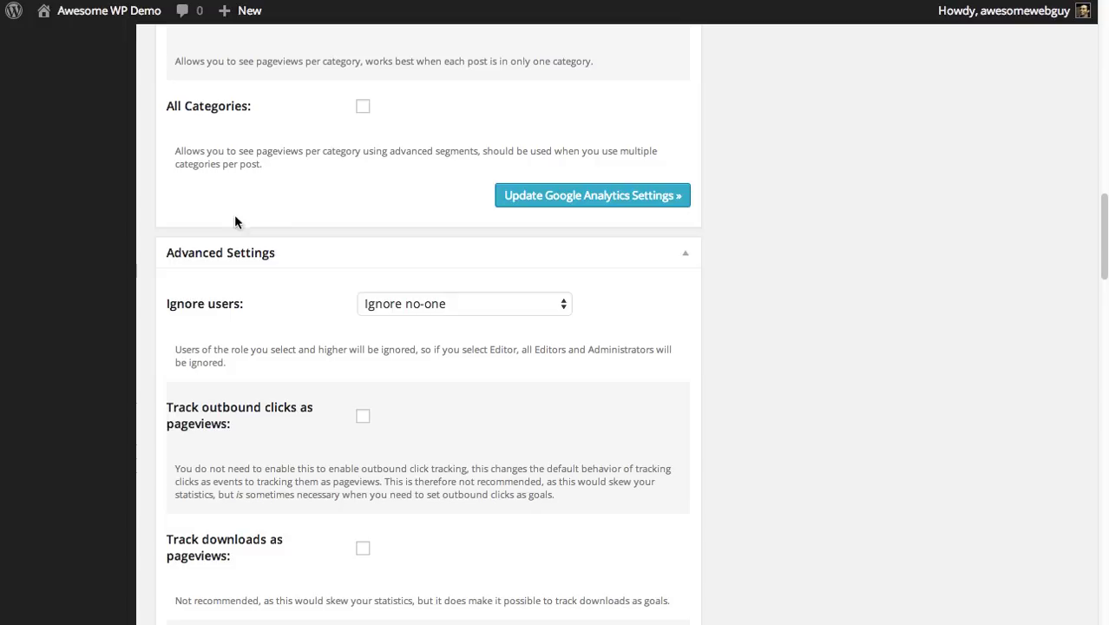
{"action": "left_click", "coordinate": [424, 309]}
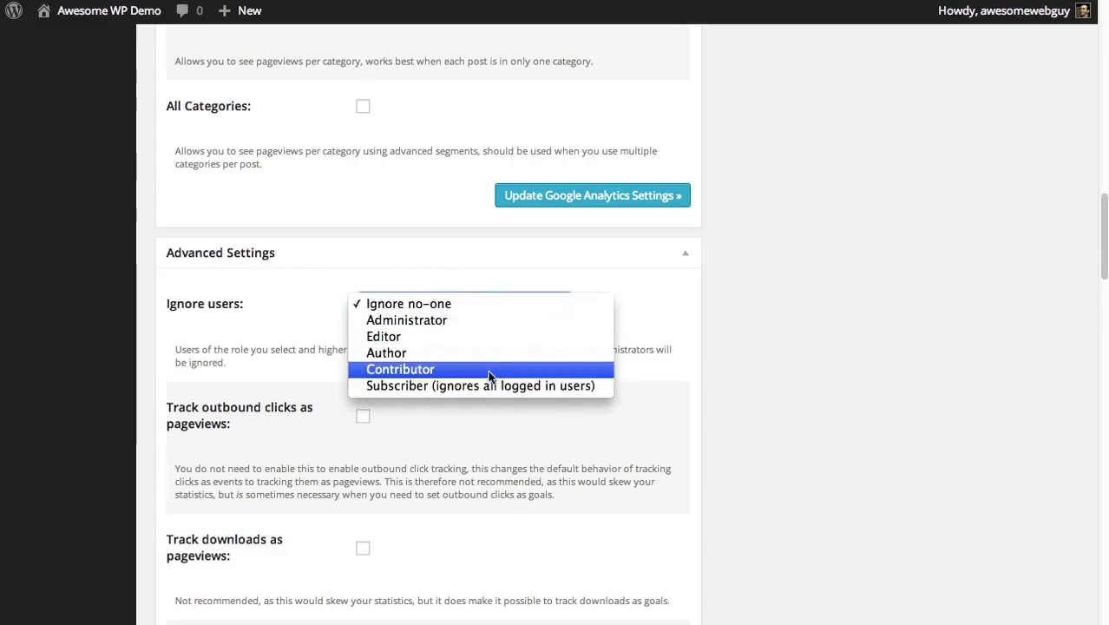
Keep Ignore users at 'Ignore no-one' and save the Google Analytics settings
{"action": "left_click", "coordinate": [397, 306]}
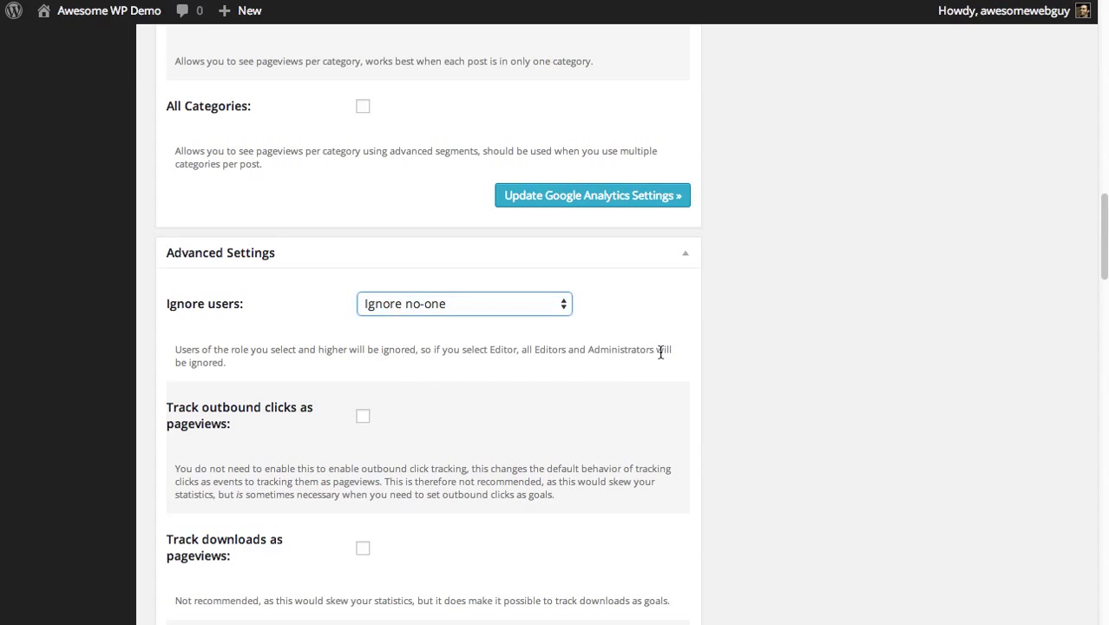
{"action": "scroll", "coordinate": [749, 401], "scroll_direction": "down", "scroll_amount": 5}
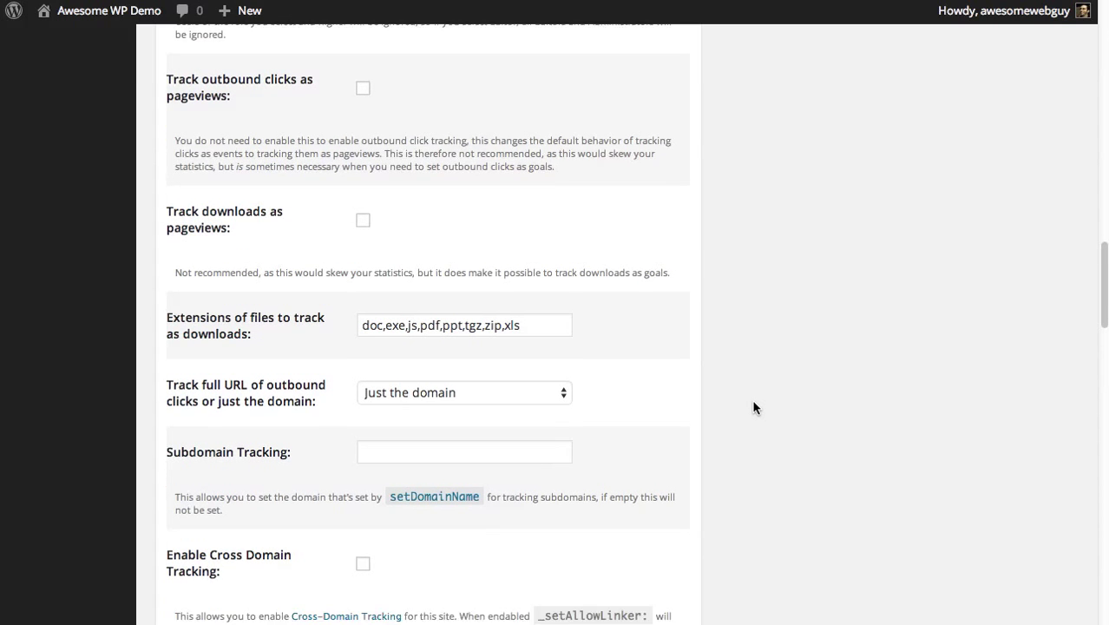
{"action": "scroll", "coordinate": [754, 407], "scroll_direction": "down", "scroll_amount": 5}
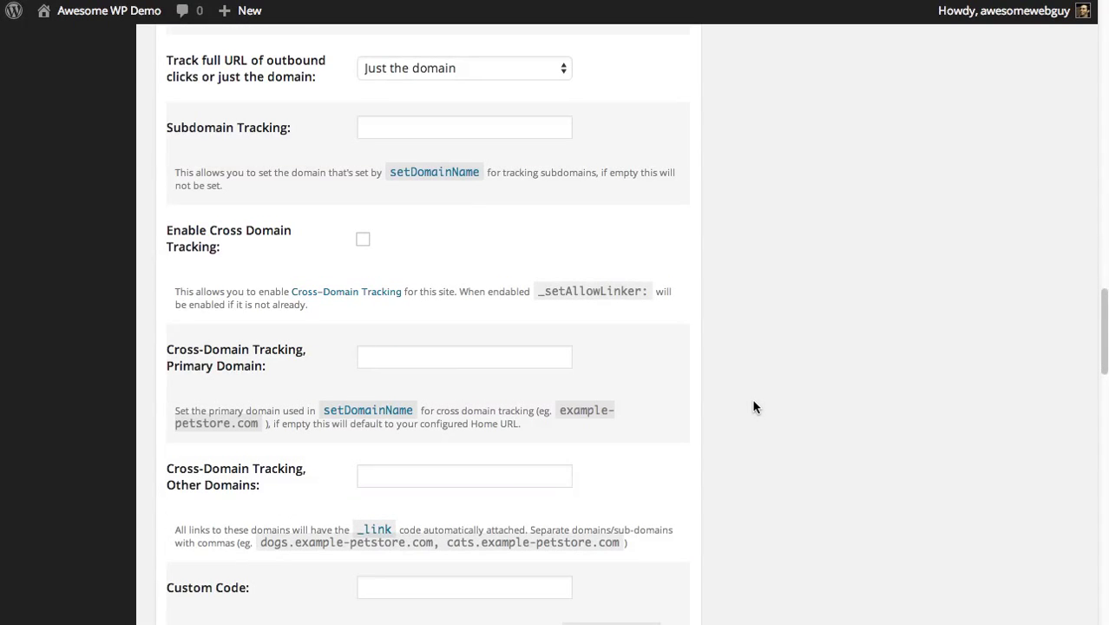
{"action": "scroll", "coordinate": [754, 407], "scroll_direction": "down", "scroll_amount": 4}
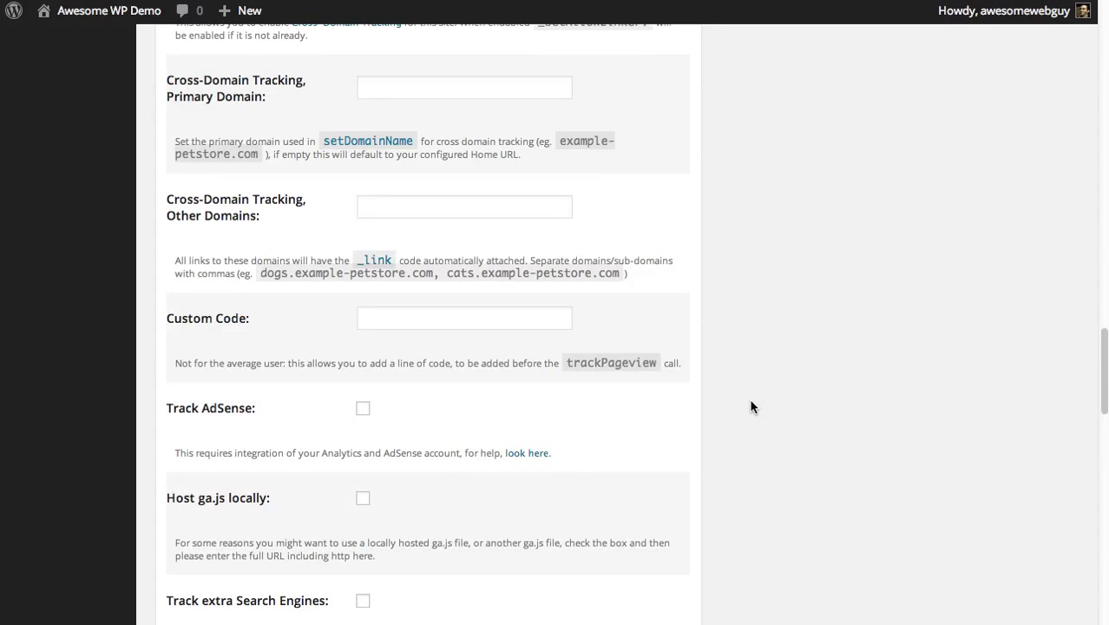
{"action": "scroll", "coordinate": [751, 407], "scroll_direction": "down", "scroll_amount": 3}
{"action": "scroll", "coordinate": [752, 407], "scroll_direction": "down", "scroll_amount": 3}
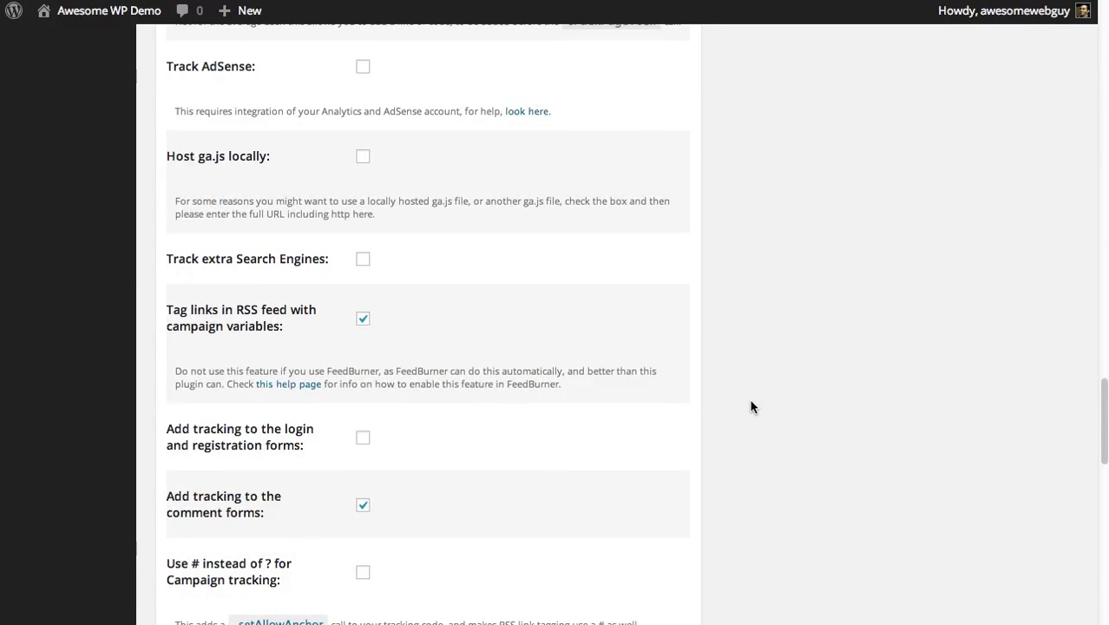
{"action": "scroll", "coordinate": [752, 407], "scroll_direction": "down", "scroll_amount": 8}
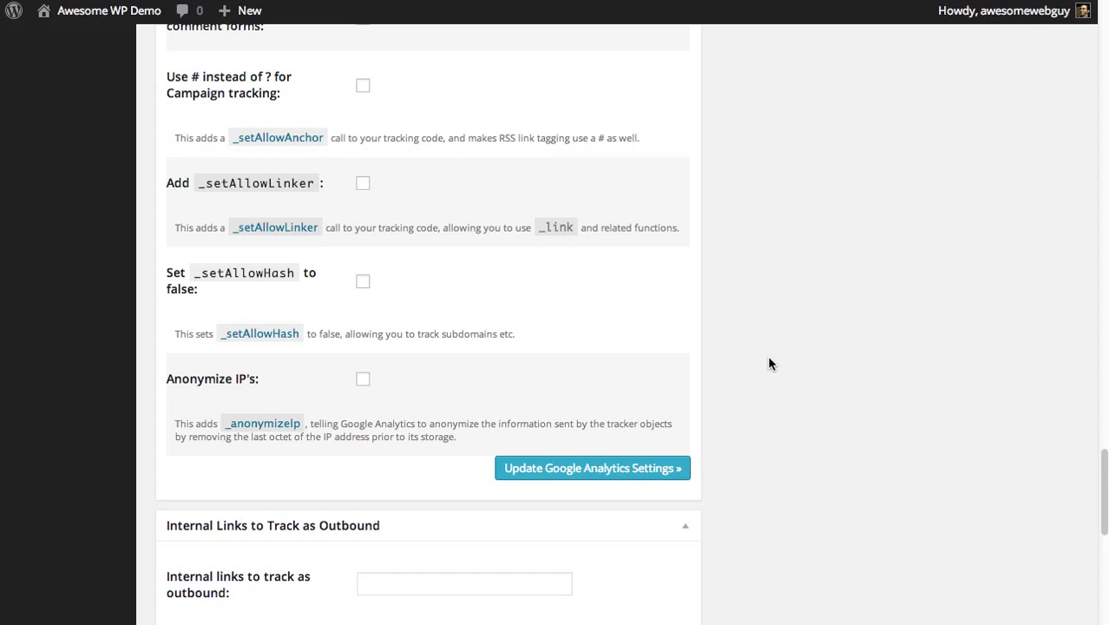
{"action": "scroll", "coordinate": [768, 368], "scroll_direction": "down", "scroll_amount": 6}
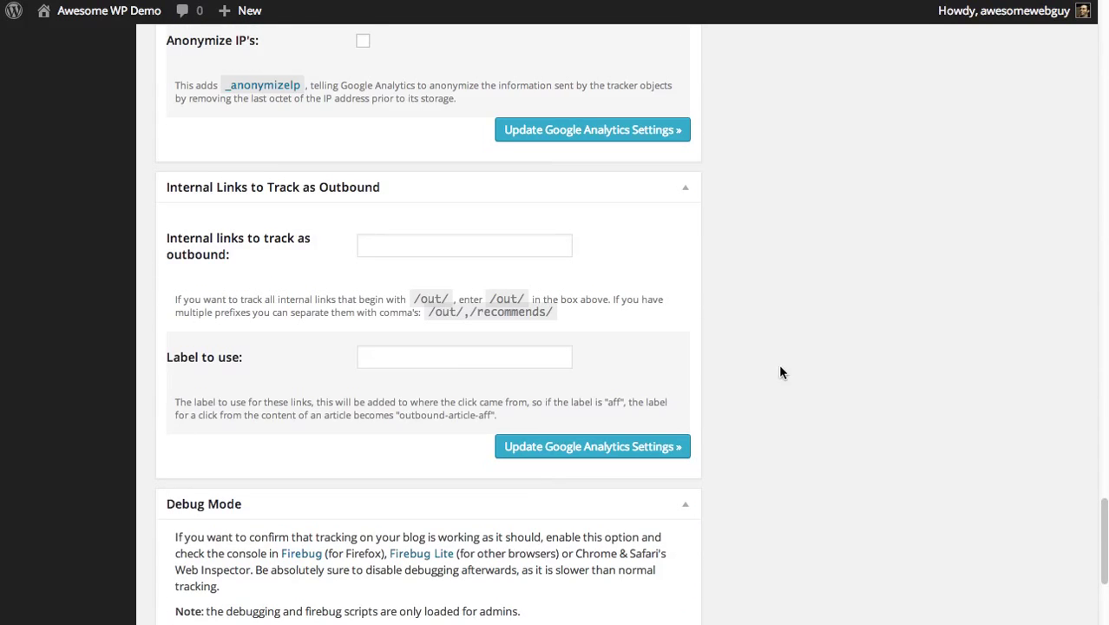
{"action": "left_click", "coordinate": [604, 132]}
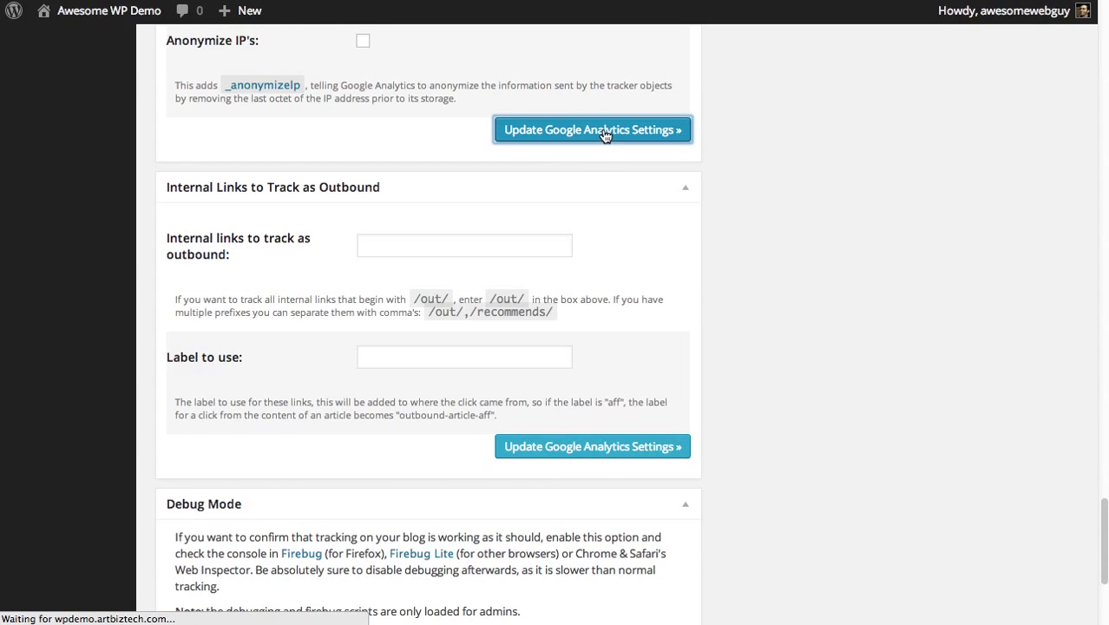